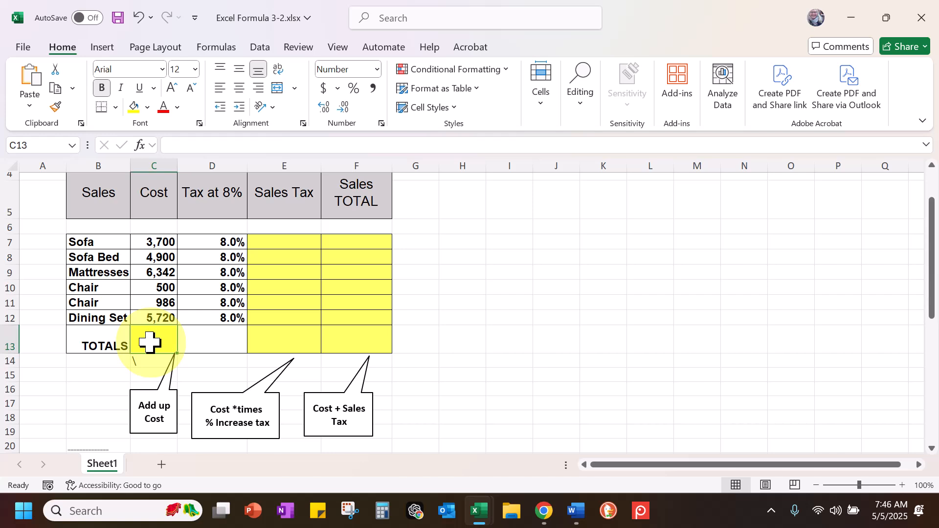
- Enter =SUM over the Cost figures C8:C12 in C13, giving 18,448
{"action": "type", "text": "="}
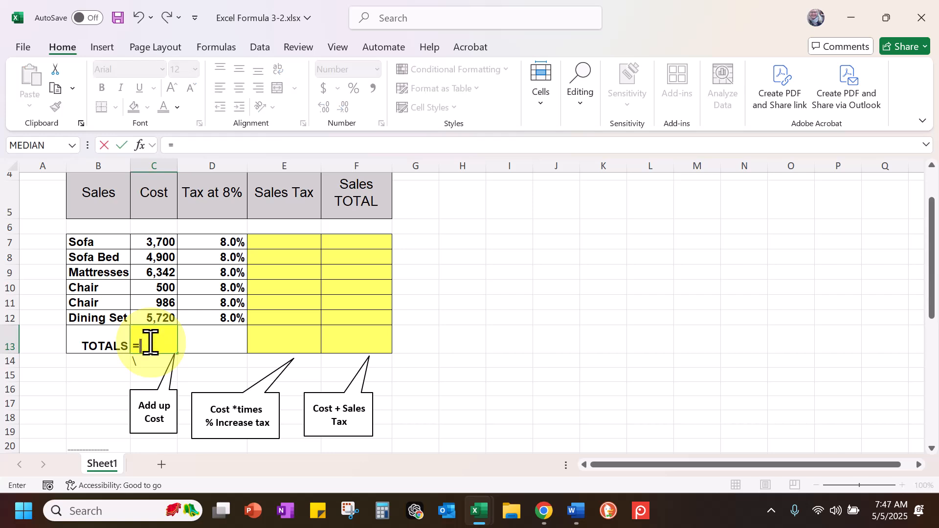
{"action": "type", "text": "sum("}
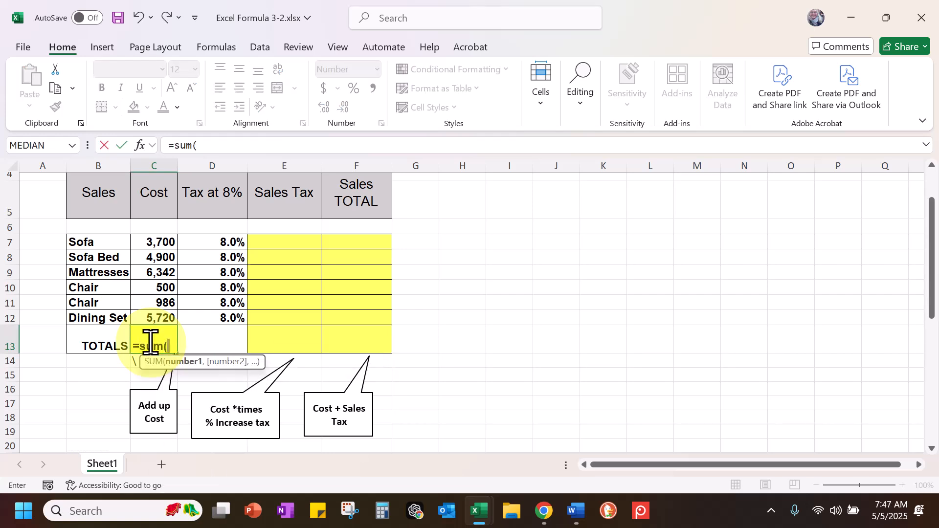
{"action": "left_click", "coordinate": [163, 244]}
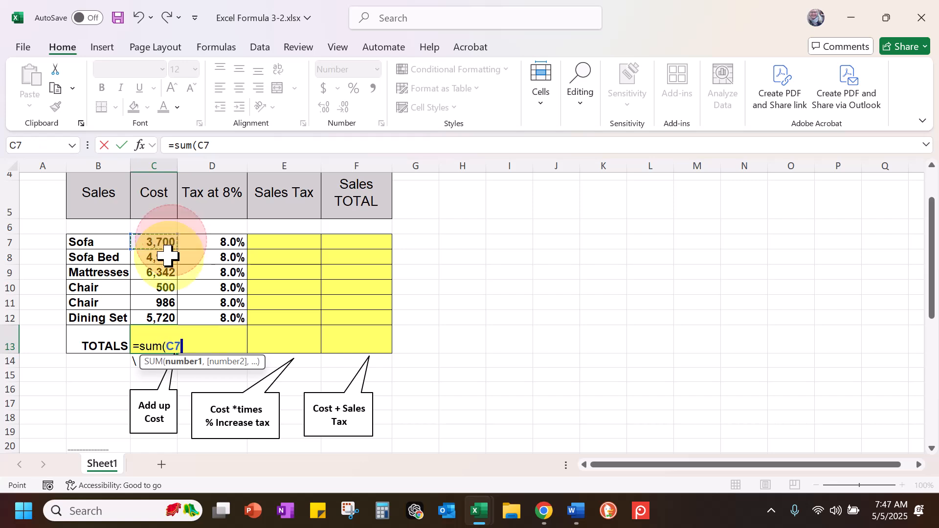
{"action": "left_click_drag", "start_coordinate": [163, 258], "coordinate": [166, 309]}
{"action": "key", "text": "Return"}
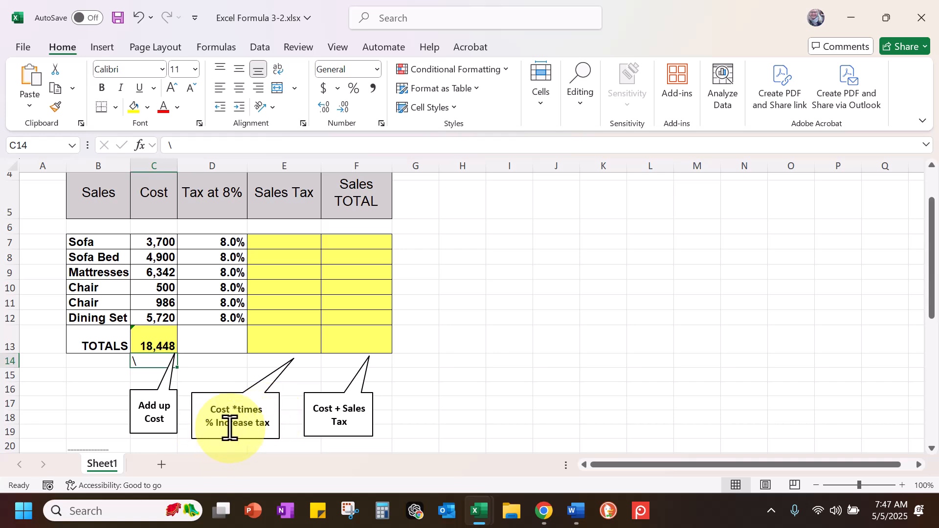
- Enter =C7*8% as Sofa's Sales Tax and fill it down through Dining Set (E7:E12)
{"action": "left_click", "coordinate": [284, 243]}
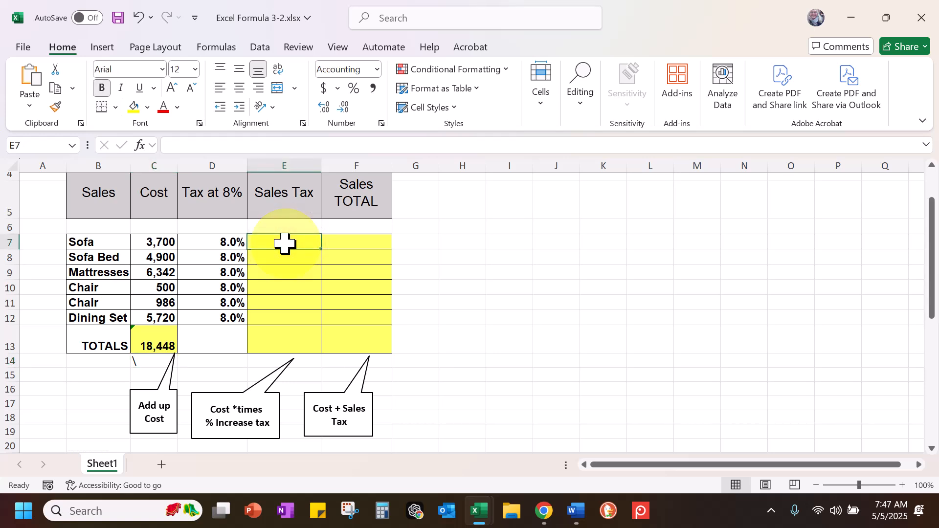
{"action": "type", "text": "="}
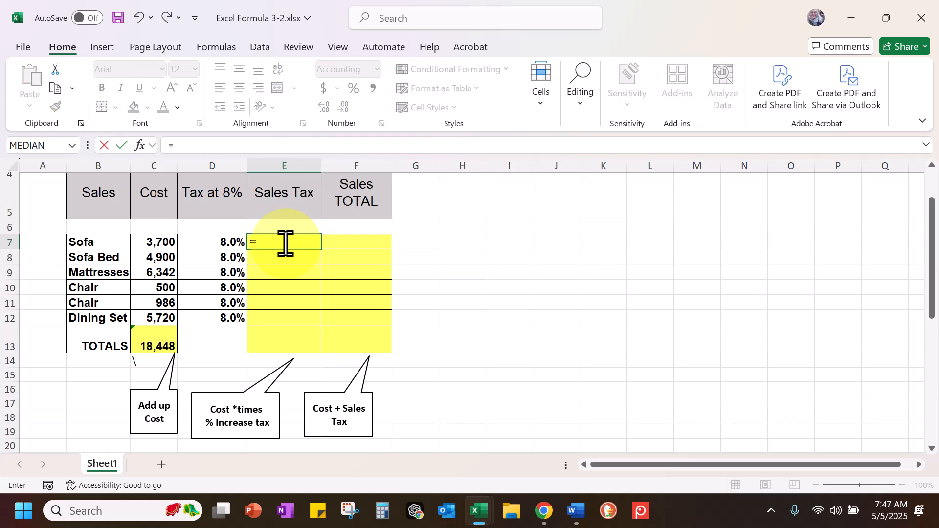
{"action": "left_click", "coordinate": [167, 241]}
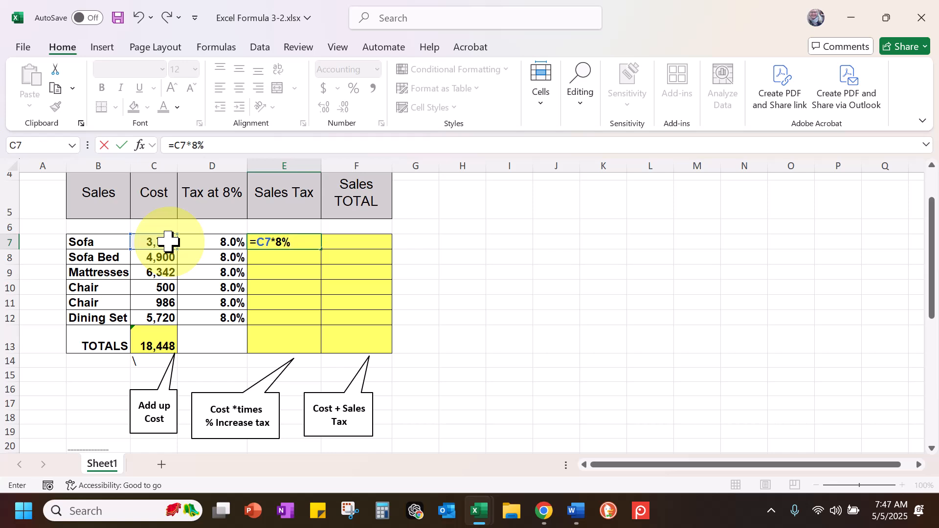
{"action": "key", "text": "Return"}
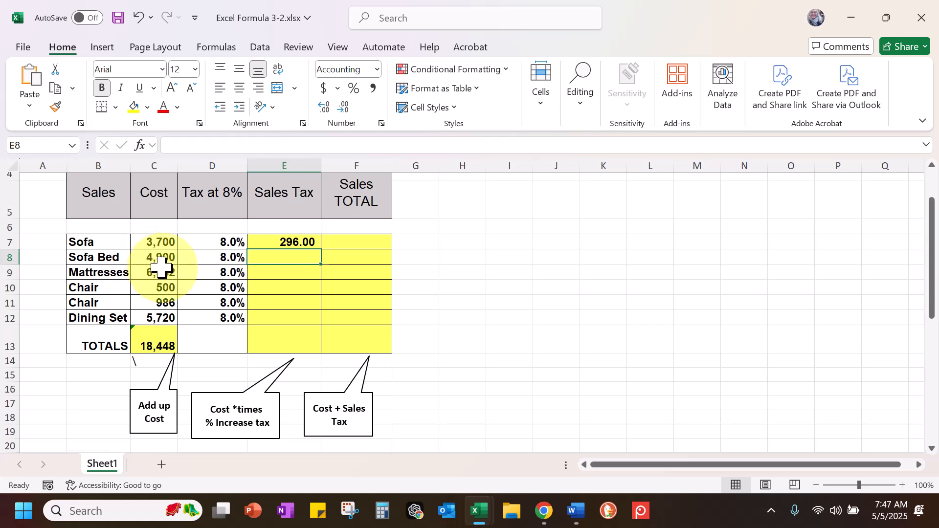
{"action": "left_click", "coordinate": [306, 241]}
{"action": "left_click_drag", "start_coordinate": [320, 248], "coordinate": [321, 329]}
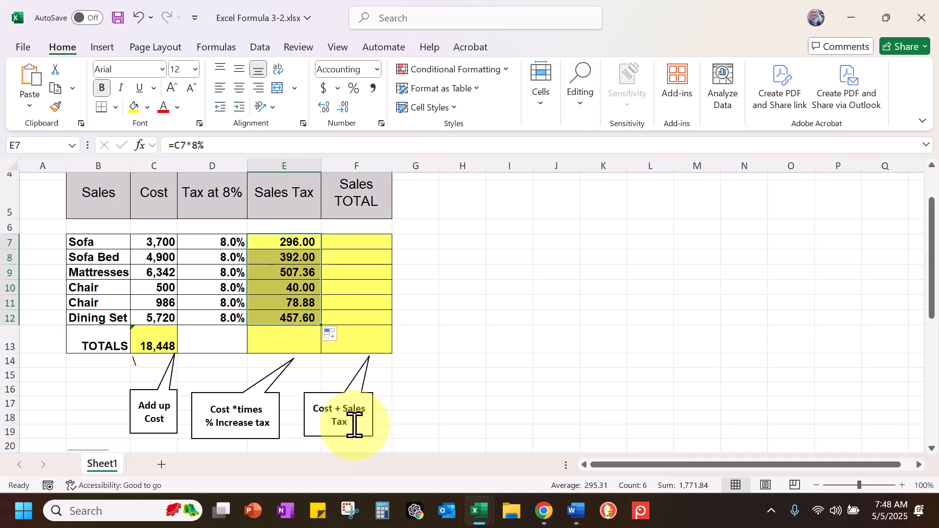
- Enter =C7+E7 as Sofa's Sales TOTAL and fill it down through F12
{"action": "left_click", "coordinate": [357, 243]}
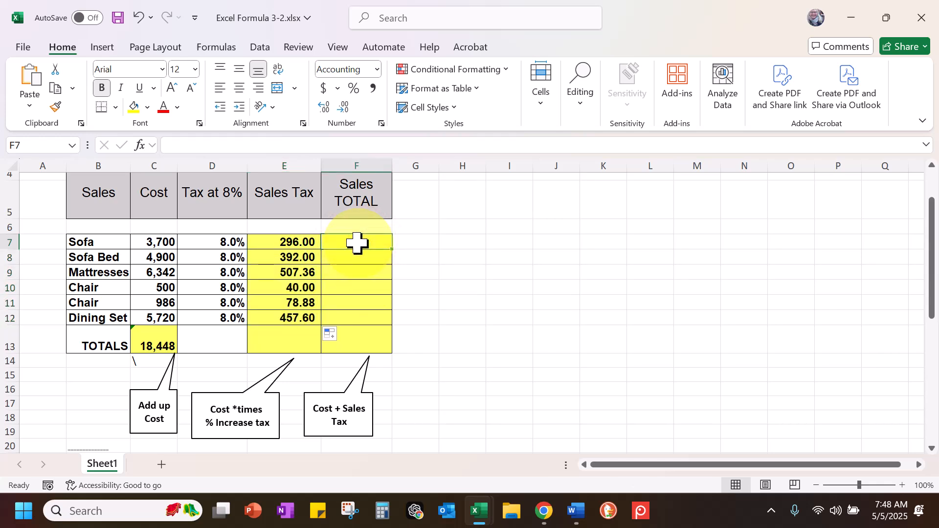
{"action": "type", "text": "="}
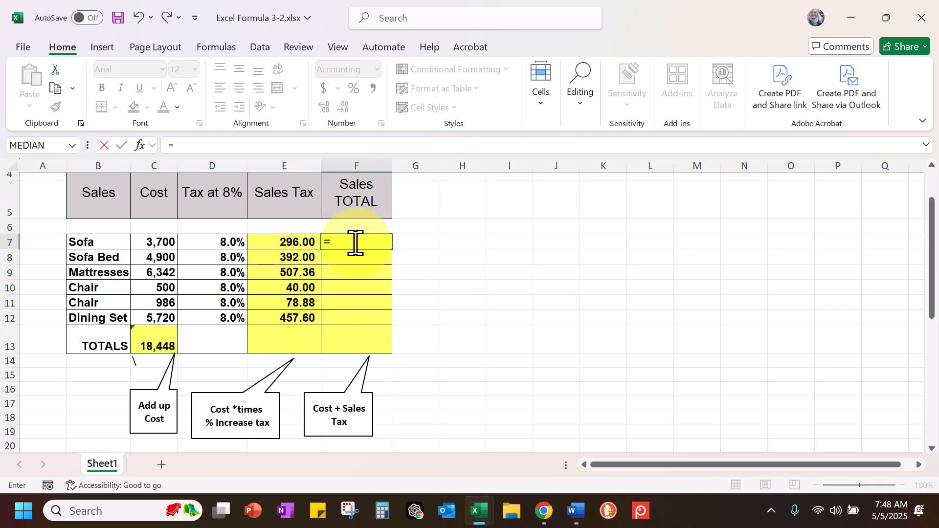
{"action": "left_click", "coordinate": [155, 241]}
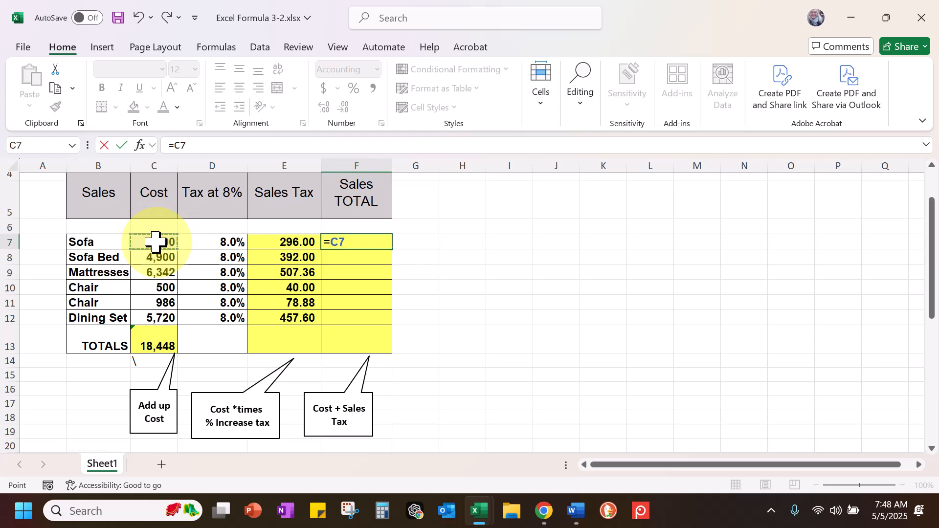
{"action": "type", "text": "+"}
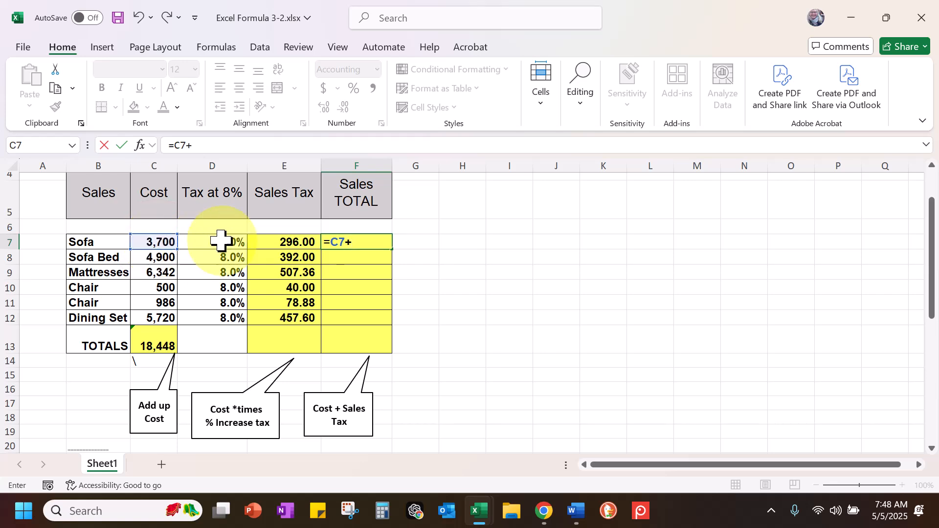
{"action": "left_click", "coordinate": [284, 243]}
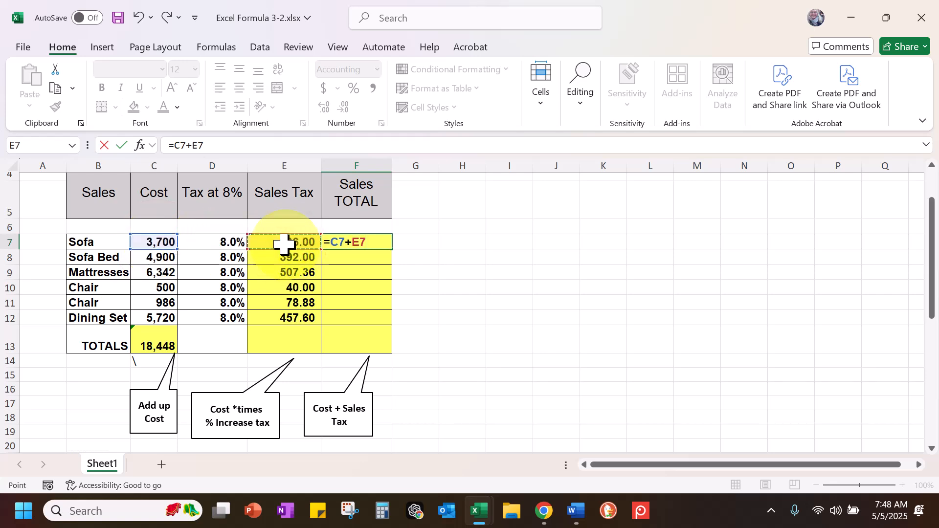
{"action": "key", "text": "Return"}
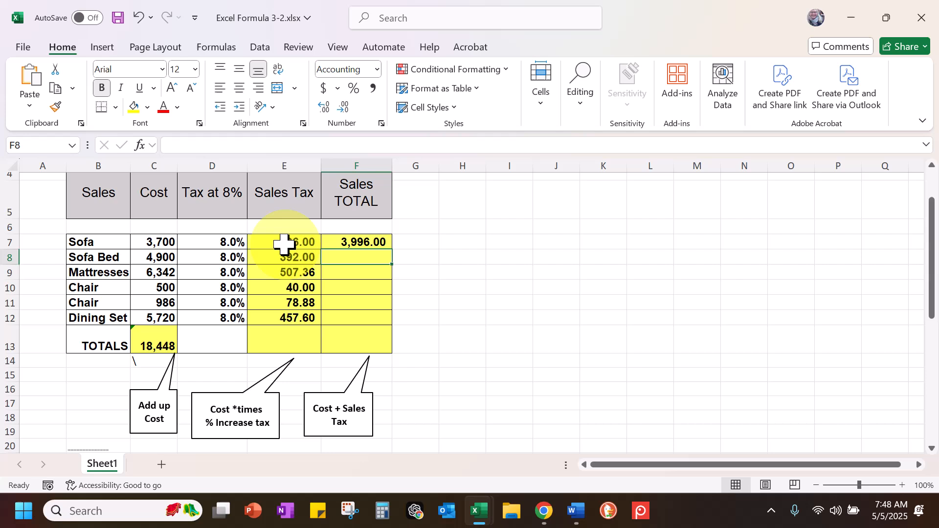
{"action": "left_click", "coordinate": [353, 241]}
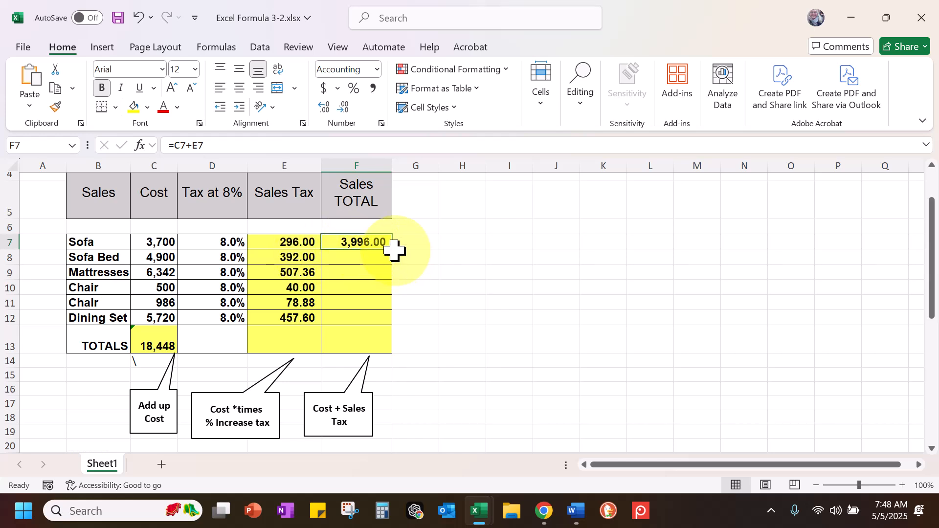
{"action": "left_click_drag", "start_coordinate": [394, 249], "coordinate": [393, 323]}
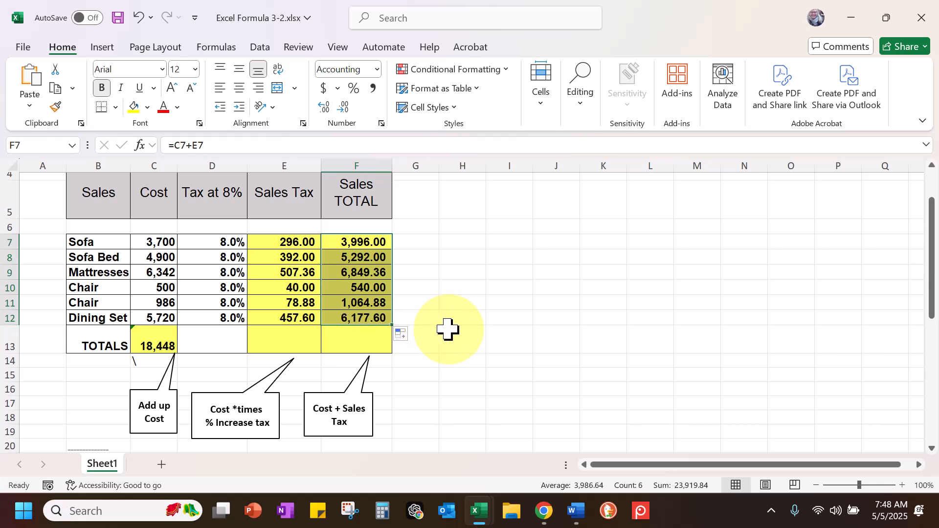
- Total the Sales Tax column with =sum(E7:E12) in E13, giving 1772
{"action": "left_click", "coordinate": [447, 329]}
{"action": "left_click", "coordinate": [294, 345]}
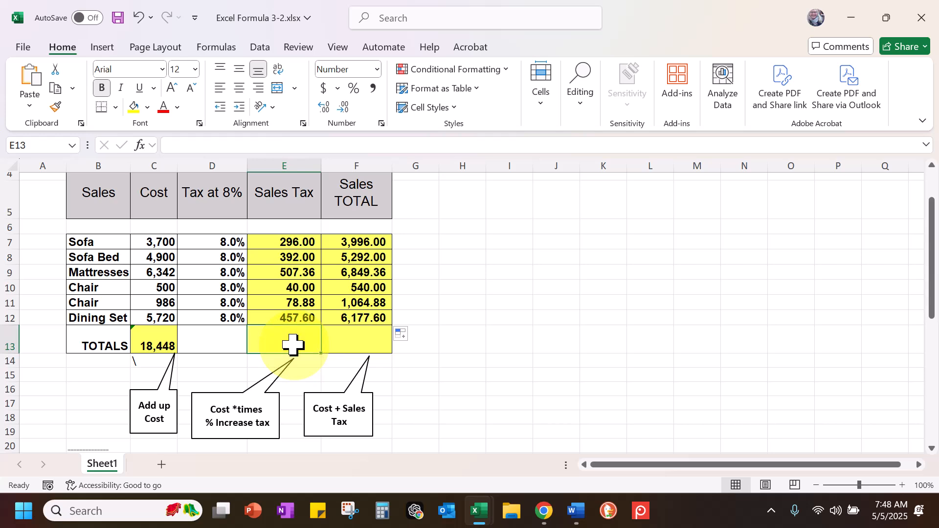
{"action": "type", "text": "="}
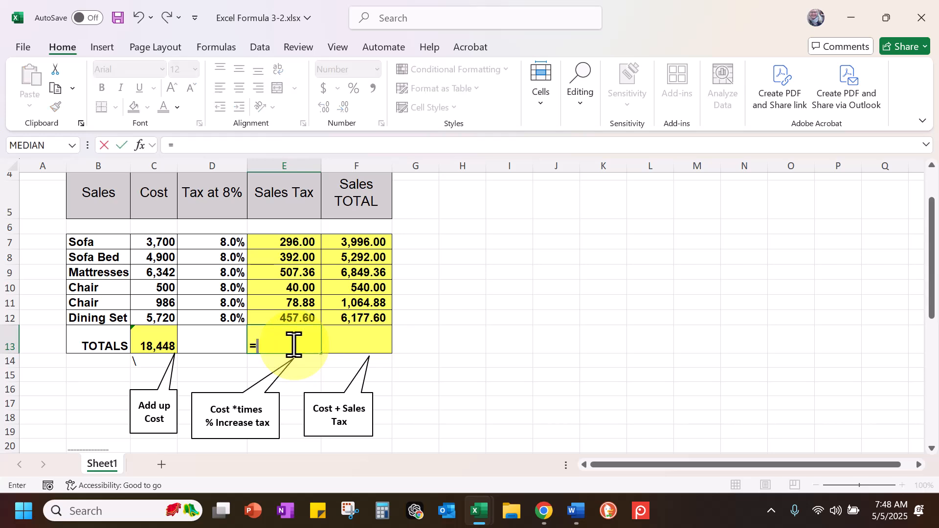
{"action": "type", "text": "sum("}
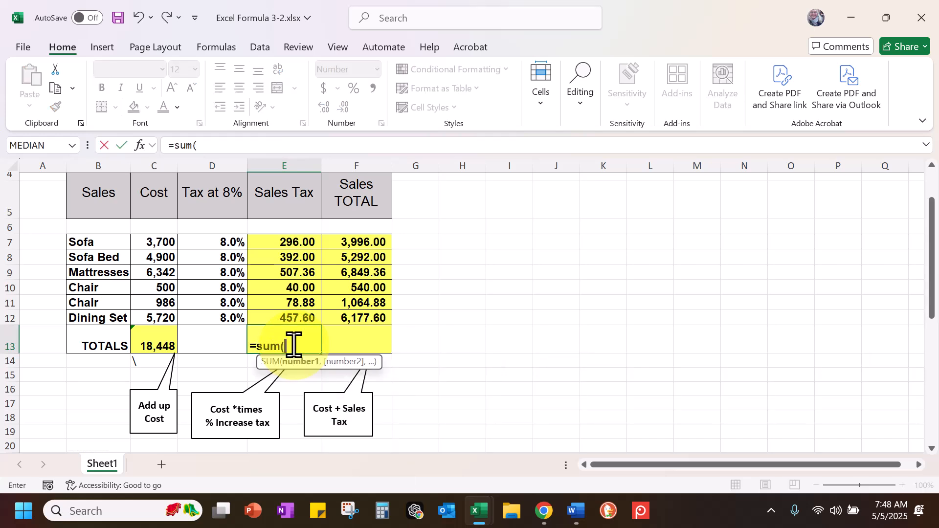
{"action": "left_click_drag", "start_coordinate": [303, 241], "coordinate": [303, 319]}
{"action": "type", "text": ")"}
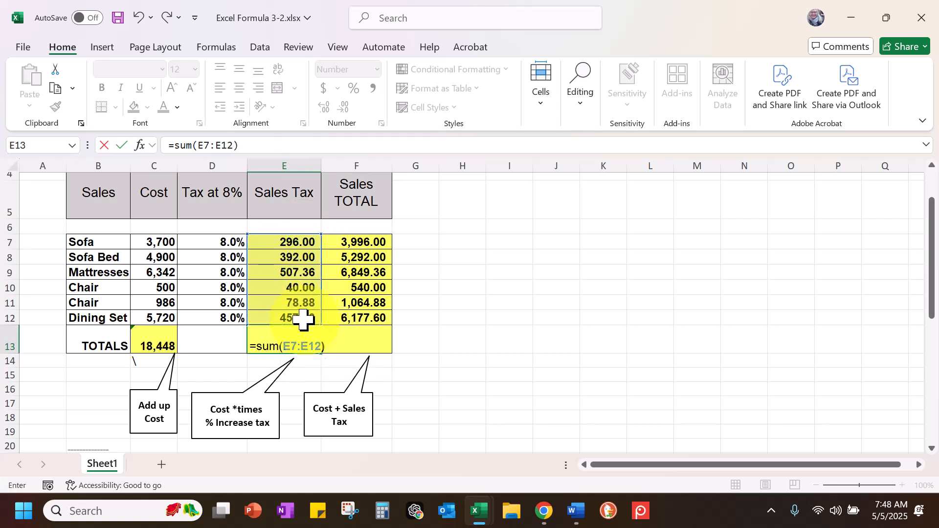
{"action": "key", "text": "Return"}
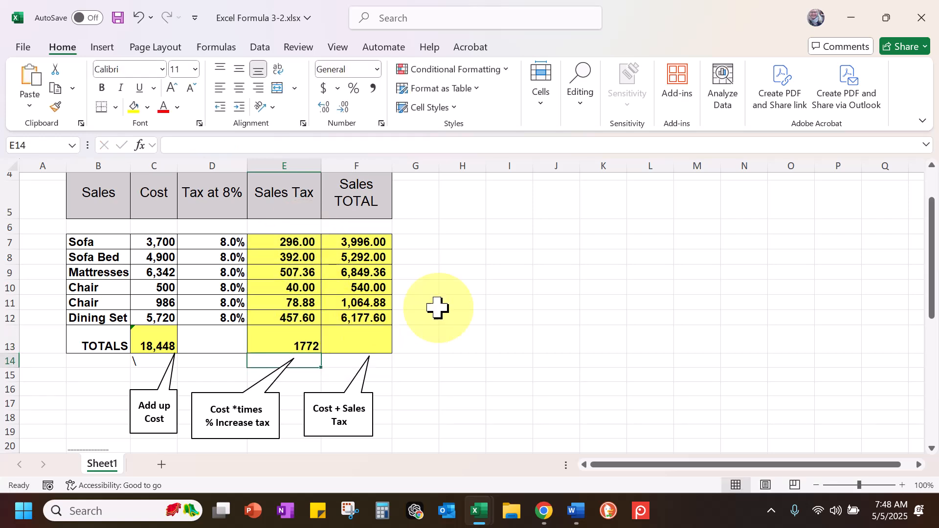
{"action": "left_click", "coordinate": [463, 332]}
- Total the Sales TOTAL column with =sum(F7:F12) in F13, giving 23920
{"action": "left_click", "coordinate": [358, 337]}
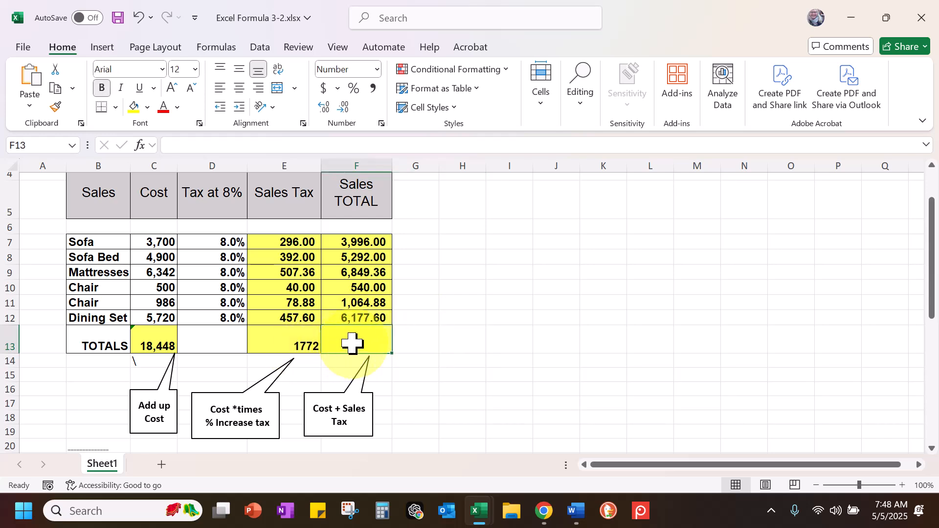
{"action": "type", "text": "="}
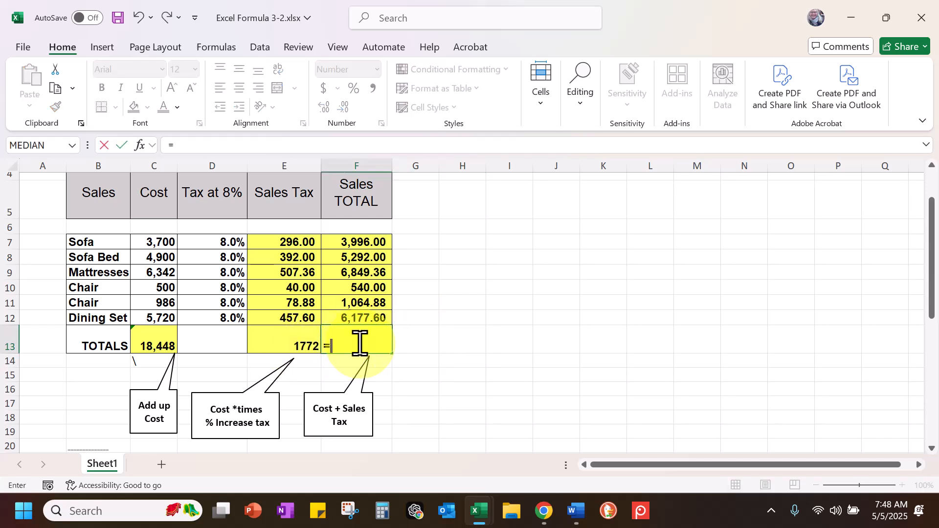
{"action": "type", "text": "sum("}
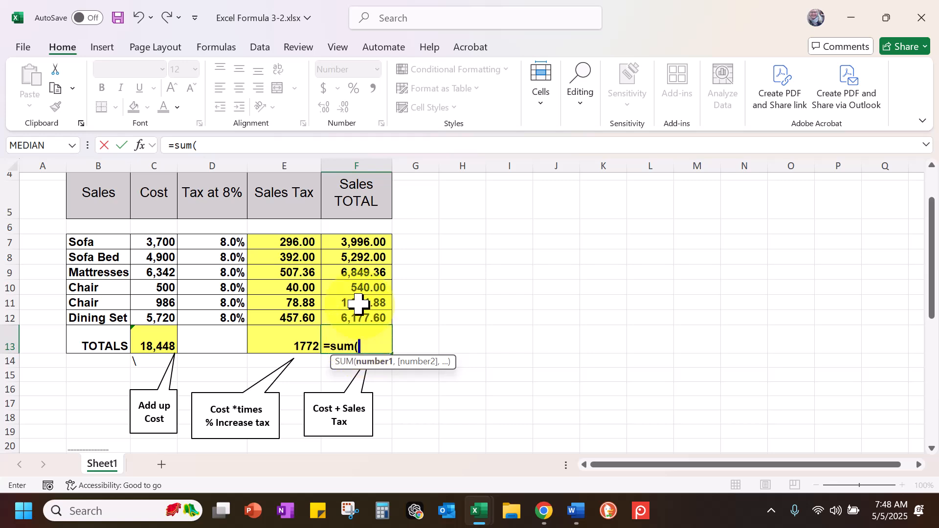
{"action": "left_click_drag", "start_coordinate": [370, 245], "coordinate": [367, 315]}
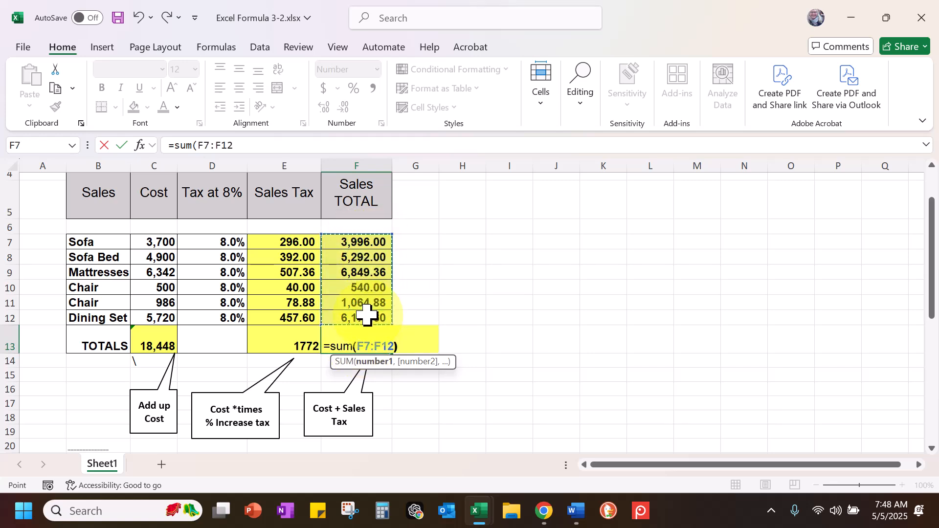
{"action": "type", "text": ")"}
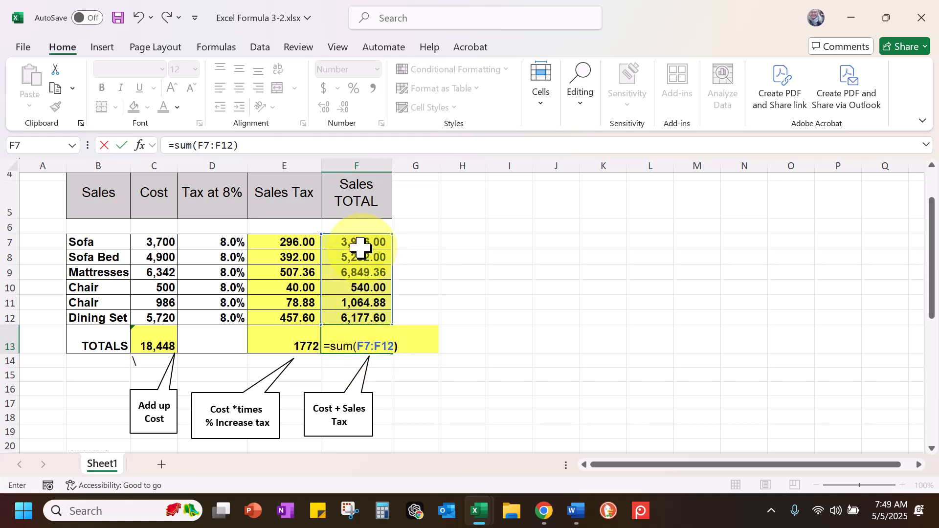
{"action": "key", "text": "Return"}
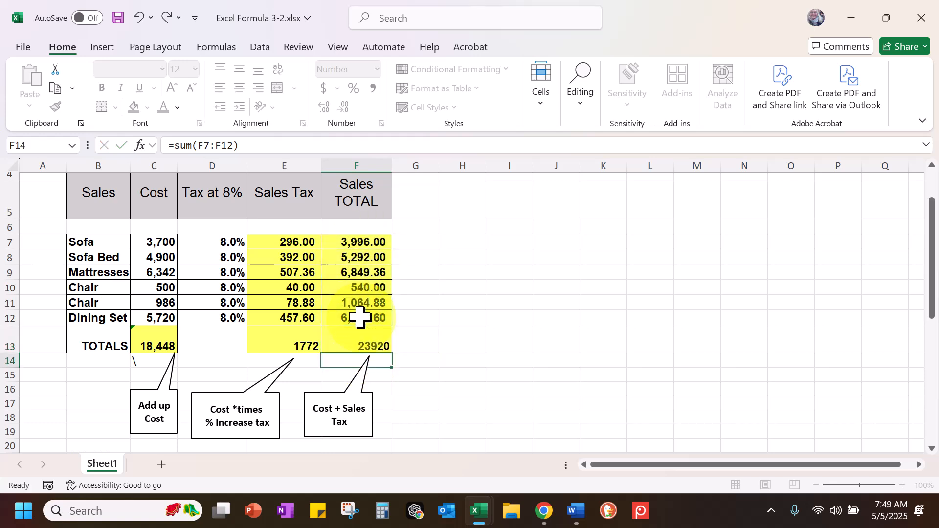
{"action": "left_click", "coordinate": [510, 360]}
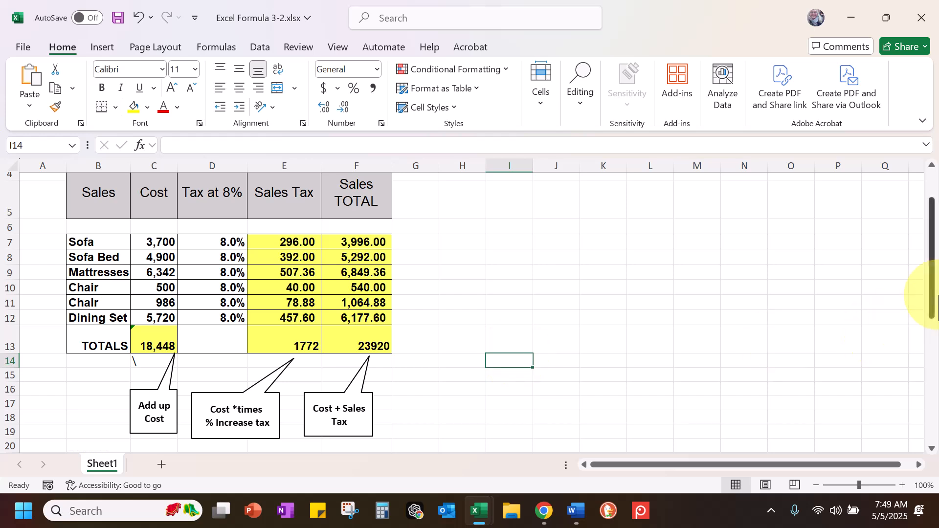
- Check the starting inventory of 500 and finish Wed's subtraction formula in D27, giving 468
{"action": "left_click_drag", "start_coordinate": [932, 301], "coordinate": [935, 426]}
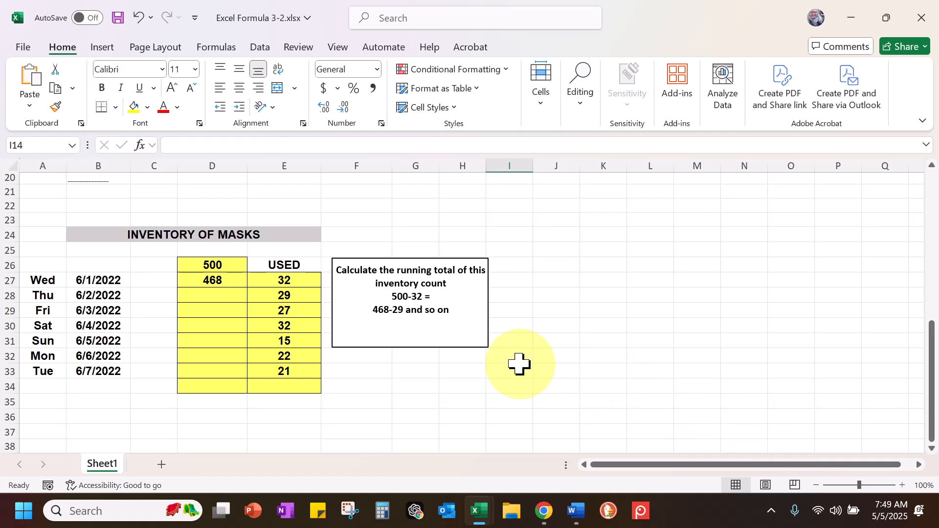
{"action": "left_click", "coordinate": [218, 263]}
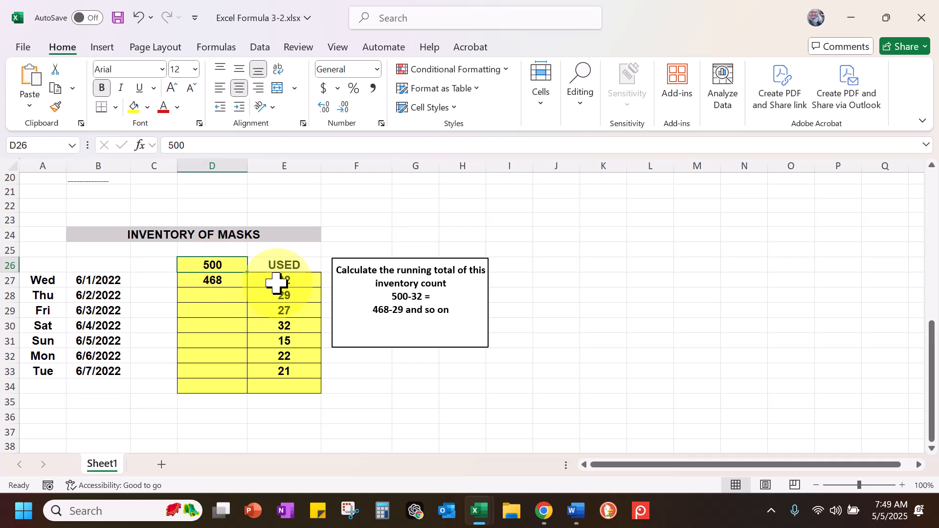
{"action": "double_click", "coordinate": [204, 285]}
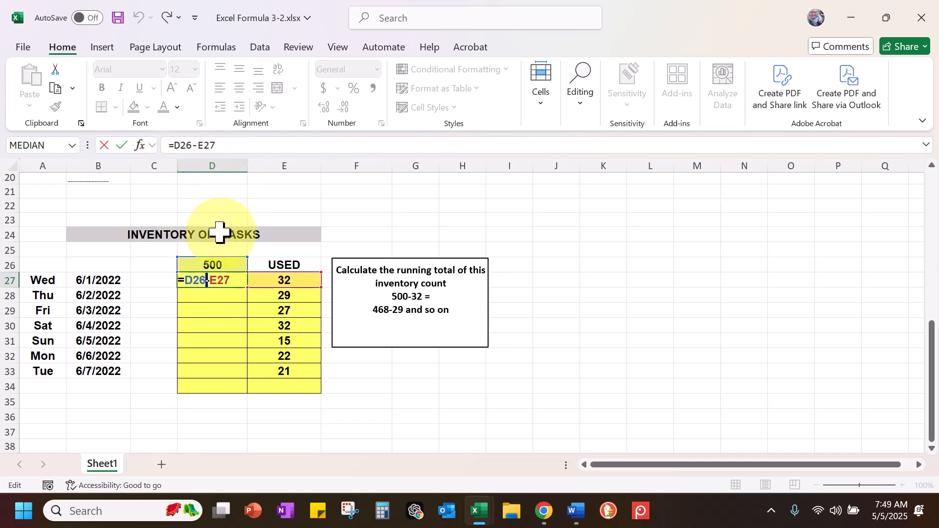
{"action": "left_click", "coordinate": [242, 326]}
- Enter running totals for Thu (=D27-E28) and Fri (=D28-E29) in D28 and D29
{"action": "left_click", "coordinate": [217, 295]}
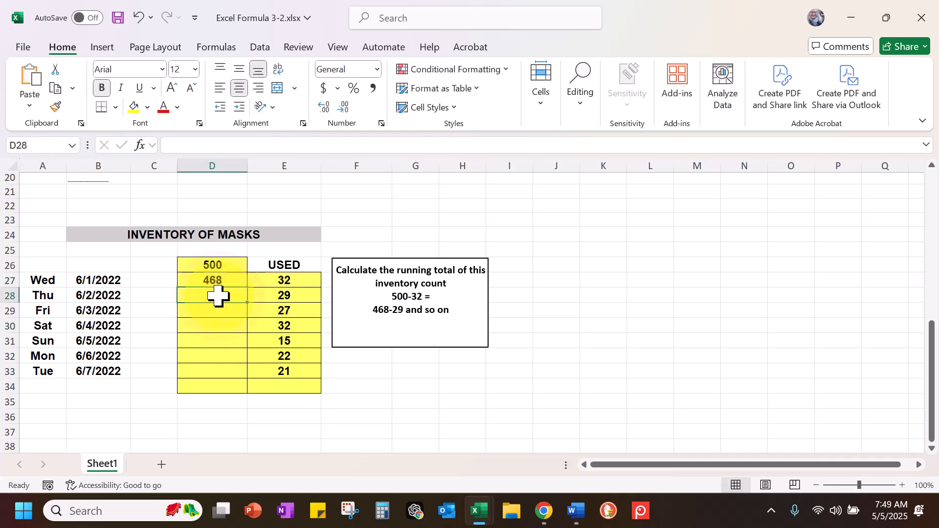
{"action": "type", "text": "="}
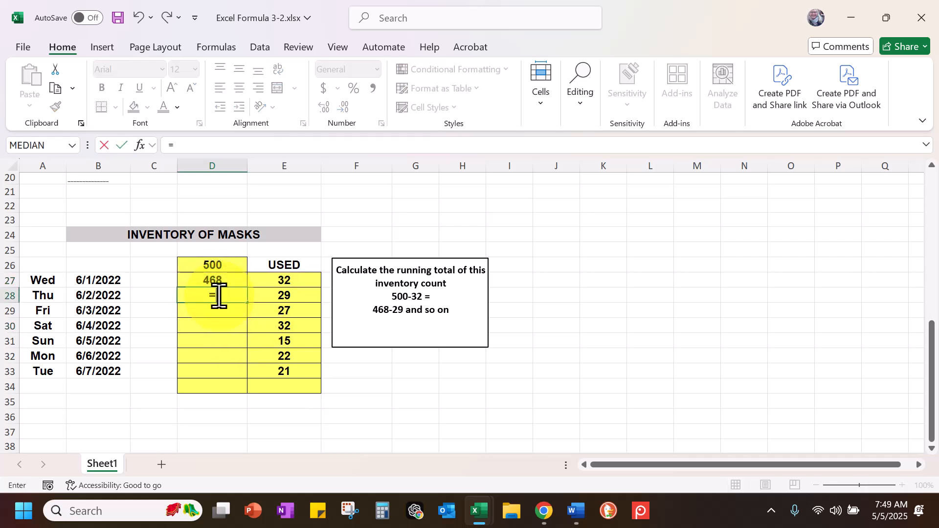
{"action": "left_click", "coordinate": [212, 280]}
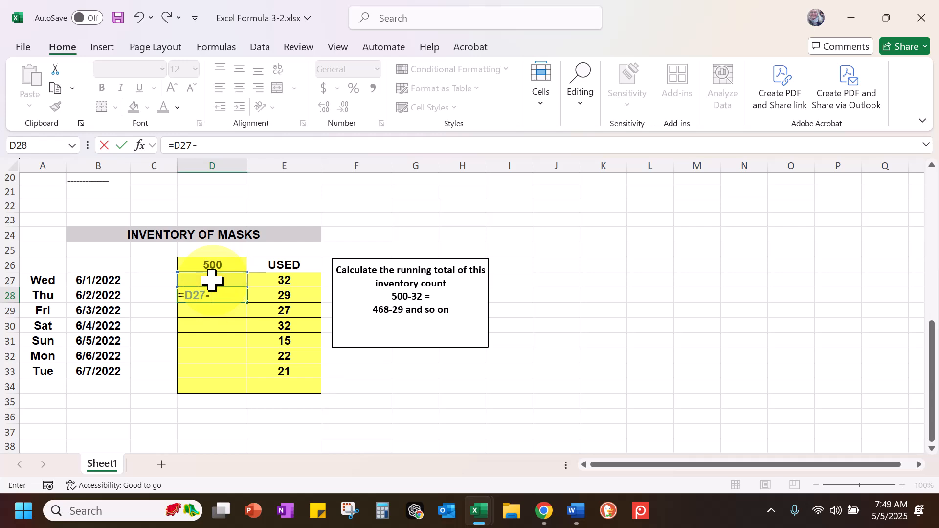
{"action": "left_click", "coordinate": [275, 295]}
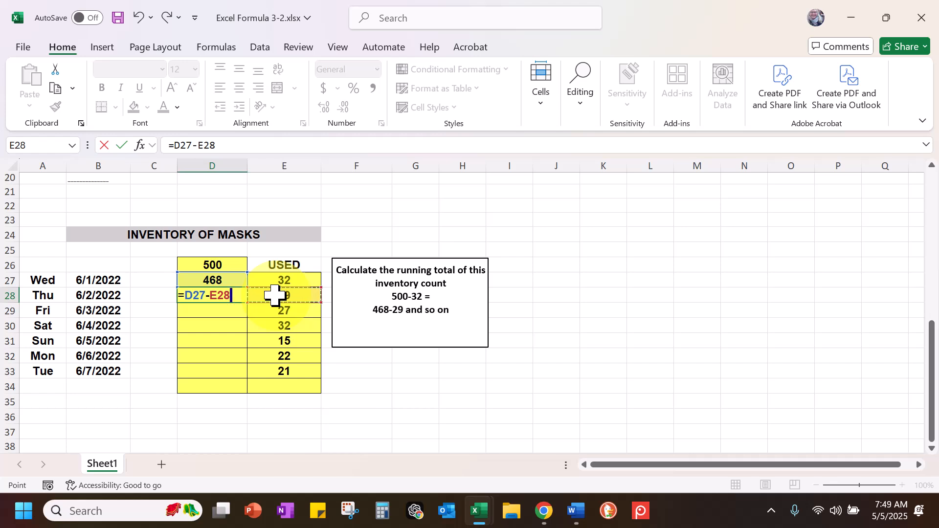
{"action": "key", "text": "Return"}
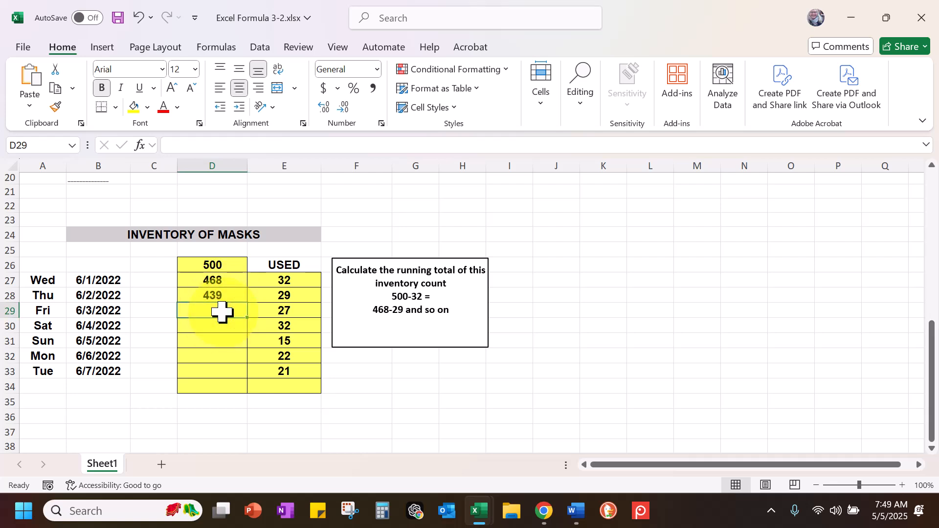
{"action": "type", "text": "="}
{"action": "left_click", "coordinate": [208, 294]}
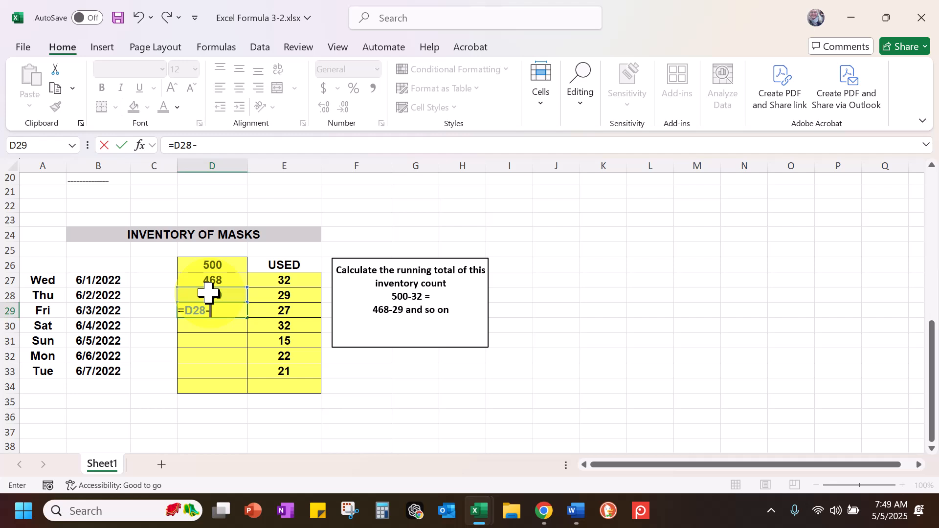
{"action": "type", "text": "-"}
{"action": "left_click", "coordinate": [274, 312]}
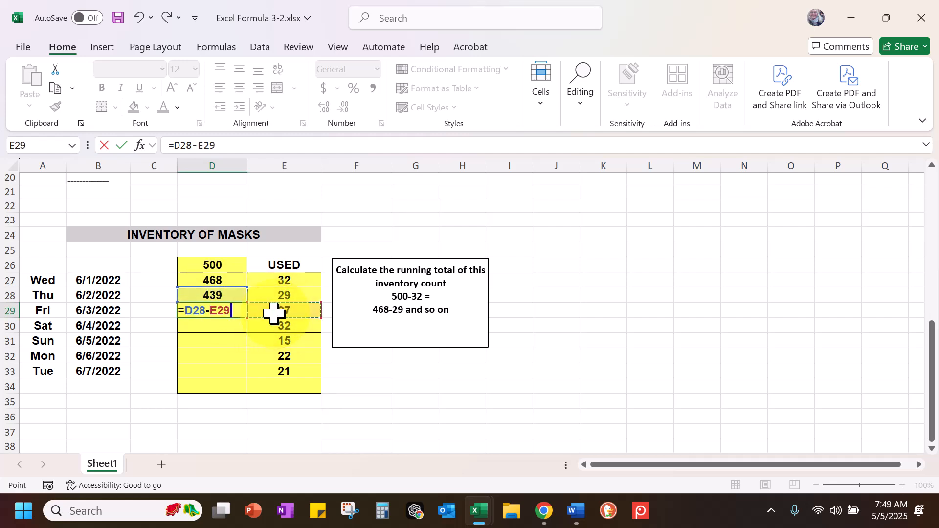
{"action": "key", "text": "Return"}
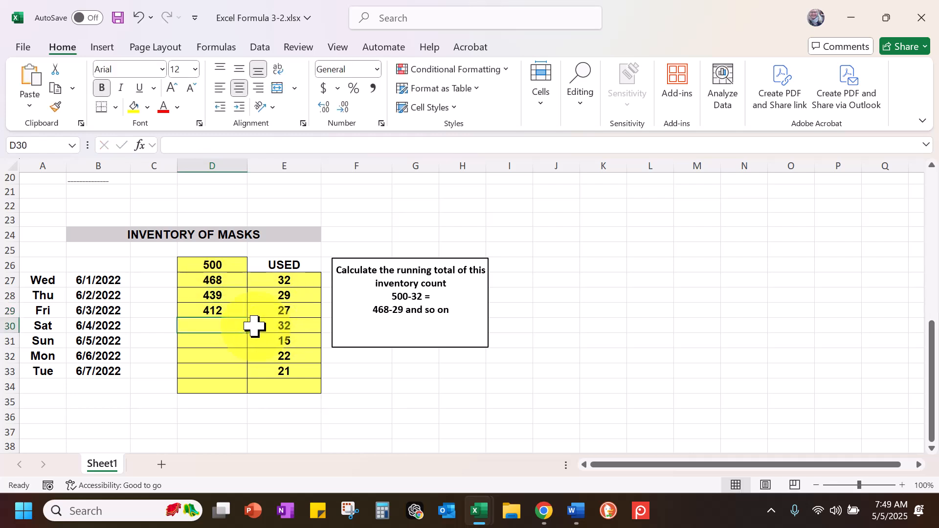
- Fill the D27:D29 running-total formulas down to D34, showing 380, 365, 343 and 322
{"action": "left_click", "coordinate": [216, 278]}
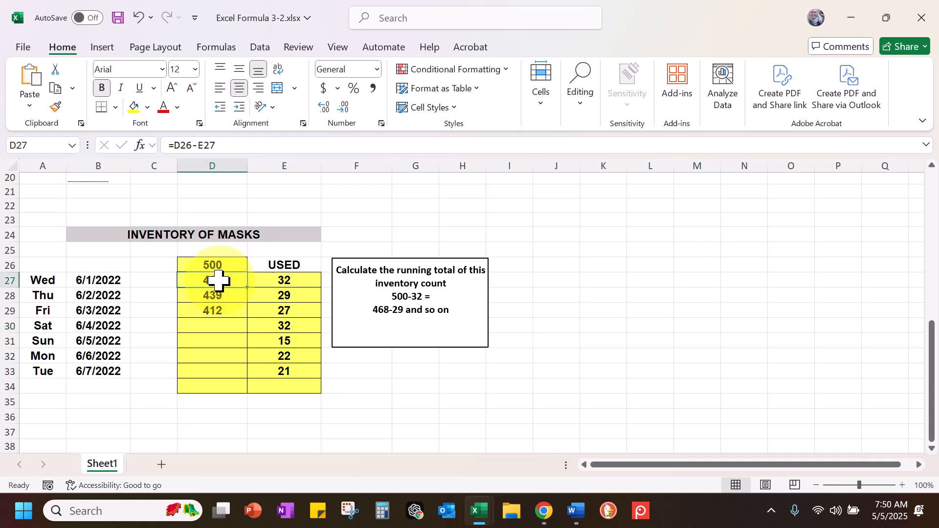
{"action": "key", "text": "shift+Down"}
{"action": "key", "text": "shift+Down"}
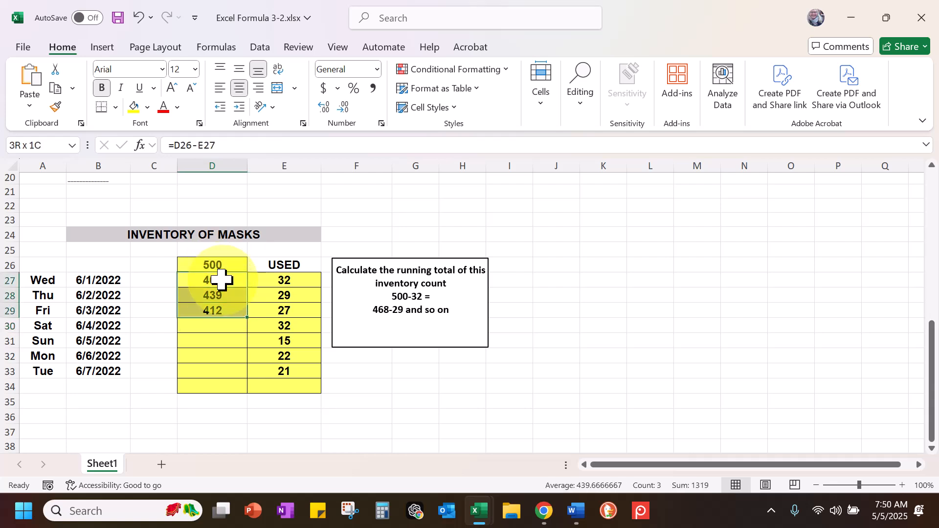
{"action": "left_click_drag", "start_coordinate": [247, 319], "coordinate": [248, 390]}
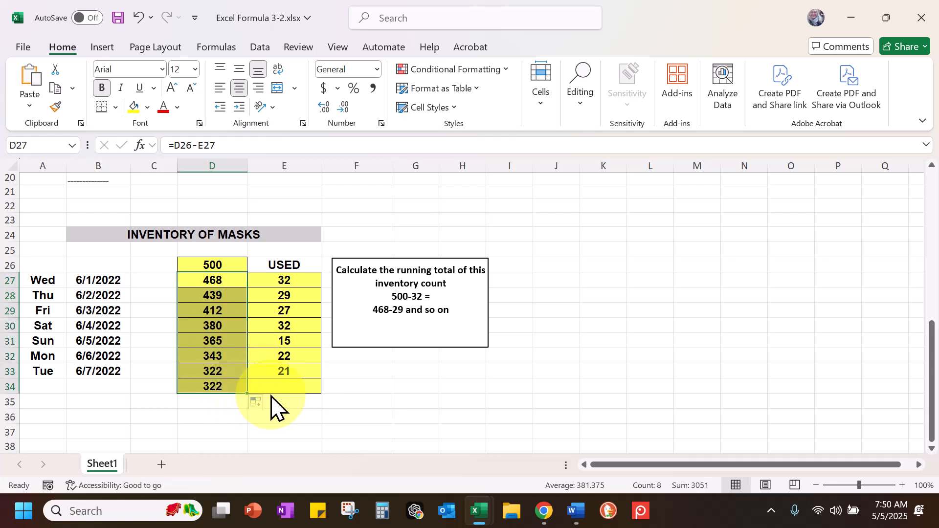
{"action": "left_click", "coordinate": [390, 383]}
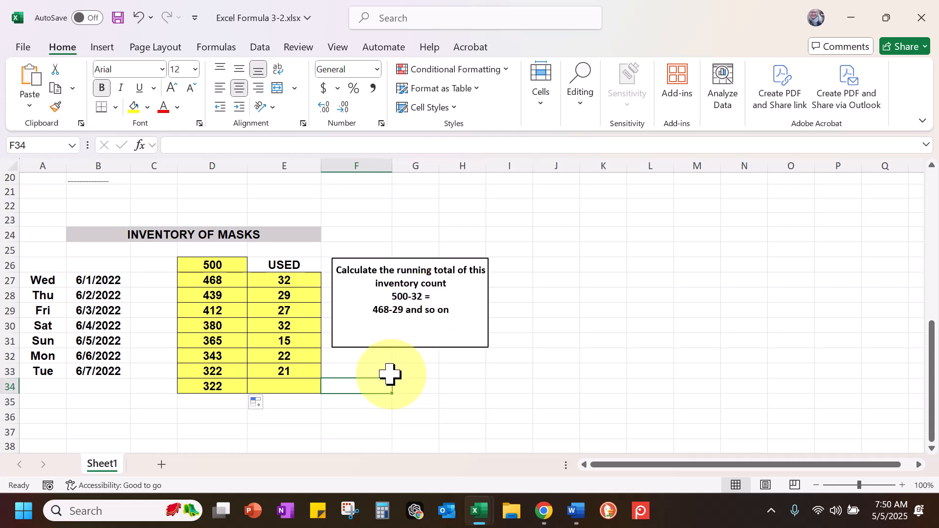
{"action": "left_click", "coordinate": [206, 391]}
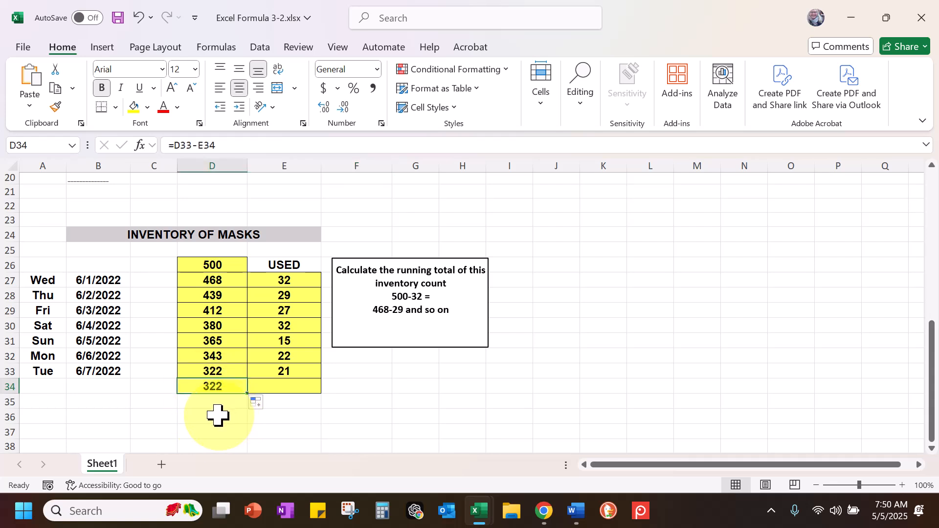
{"action": "left_click", "coordinate": [215, 417]}
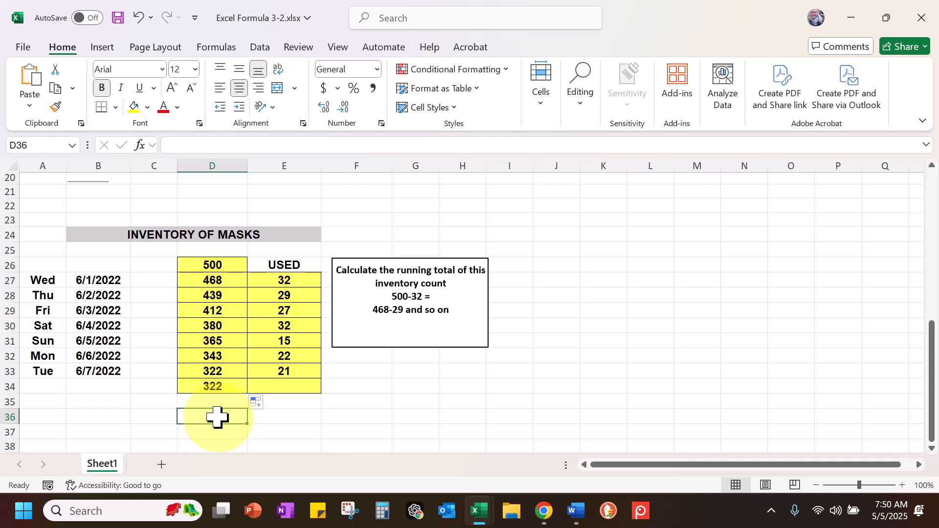
{"action": "type", "text": "=5"}
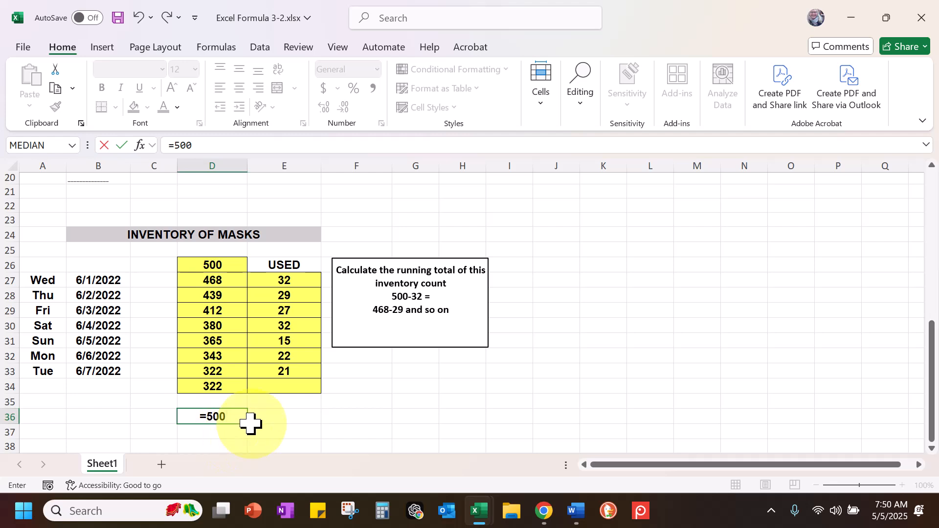
{"action": "key", "text": "Escape"}
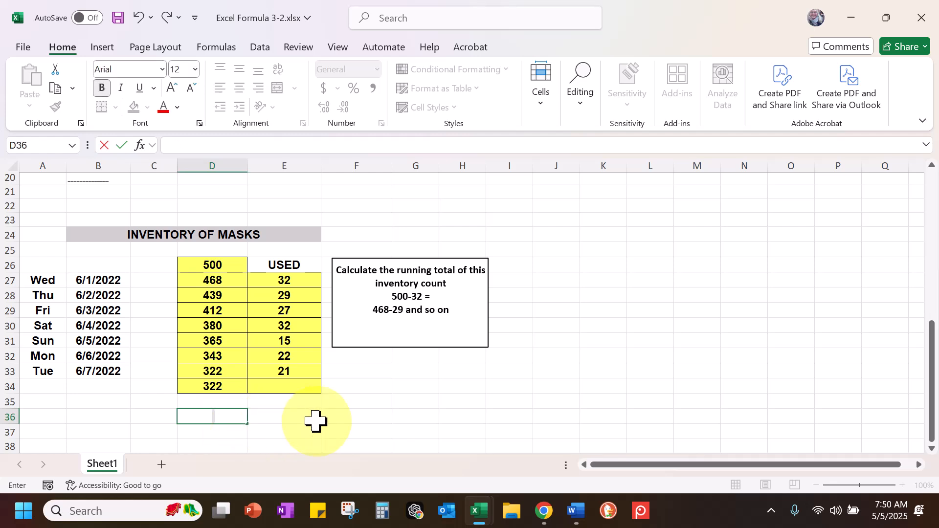
{"action": "left_click", "coordinate": [313, 418]}
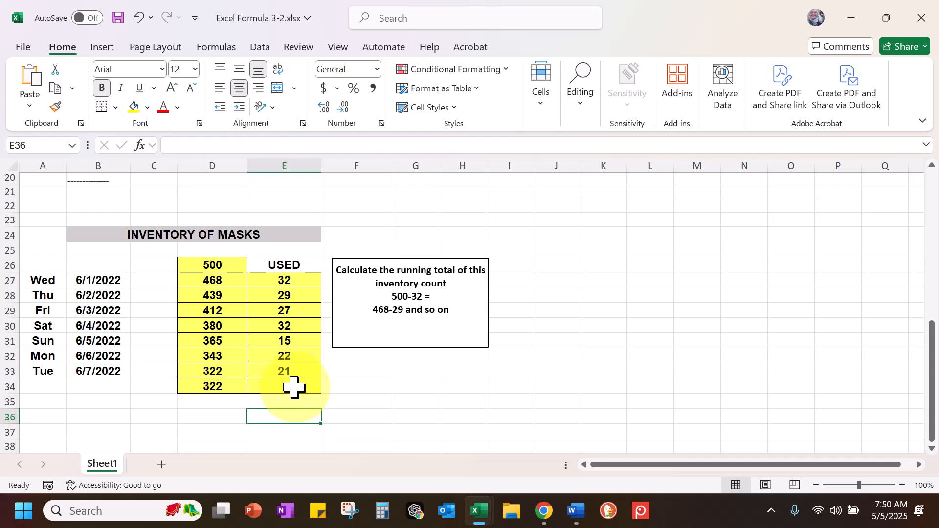
- Sum E27:E33 into E34 for a used total of 178, and delete the repeated 322 in D34
{"action": "left_click", "coordinate": [292, 387]}
{"action": "type", "text": "=sum"}
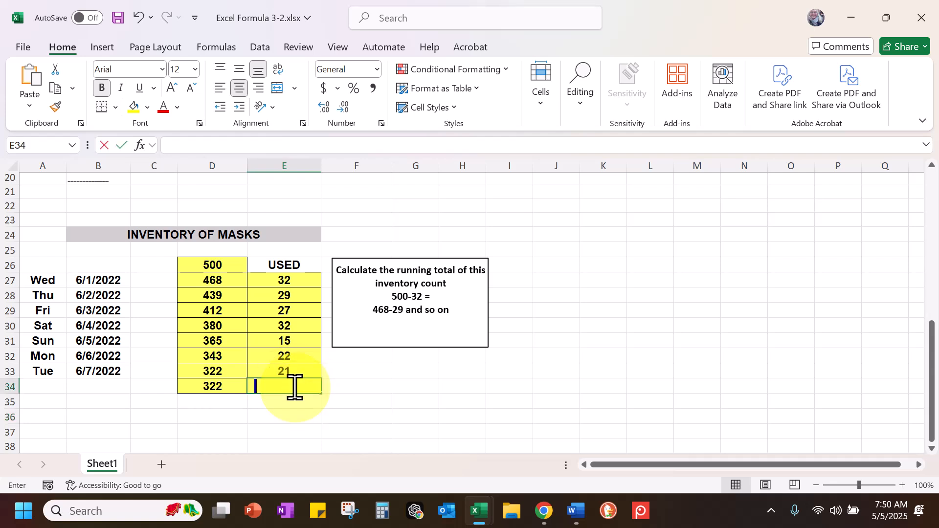
{"action": "type", "text": "("}
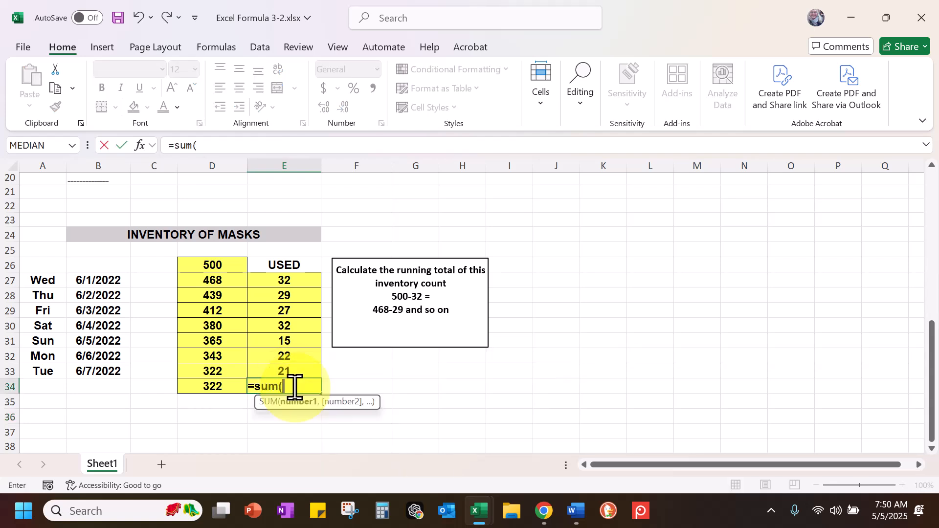
{"action": "left_click_drag", "start_coordinate": [283, 279], "coordinate": [298, 369]}
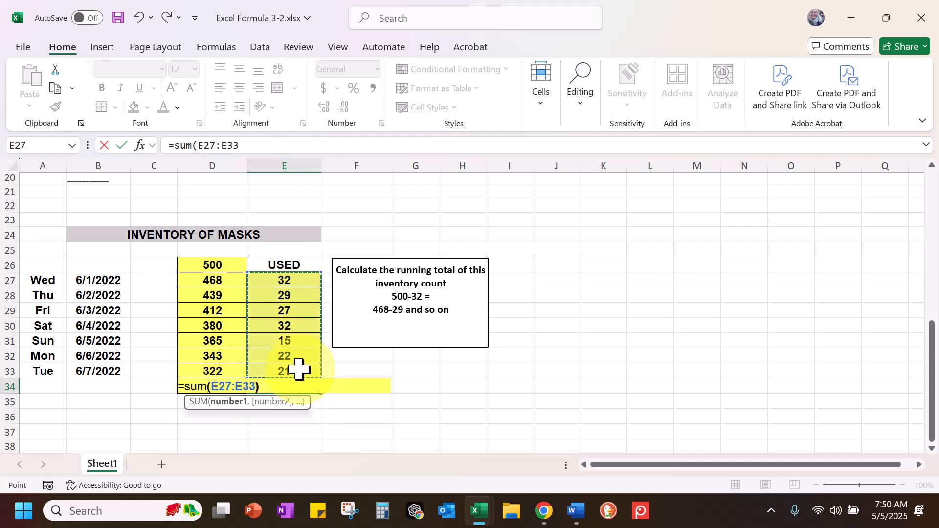
{"action": "type", "text": ")"}
{"action": "key", "text": "Return"}
{"action": "left_click", "coordinate": [293, 385]}
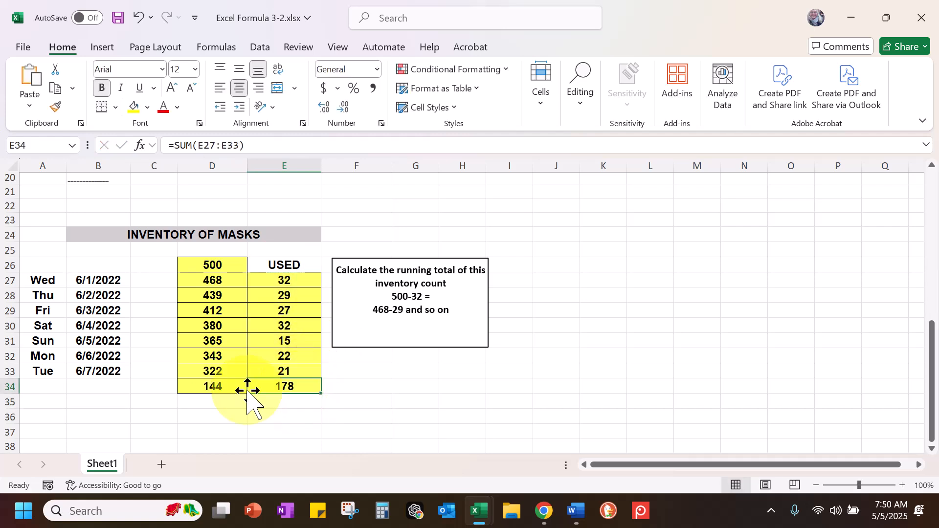
{"action": "left_click", "coordinate": [214, 387]}
{"action": "key", "text": "Delete"}
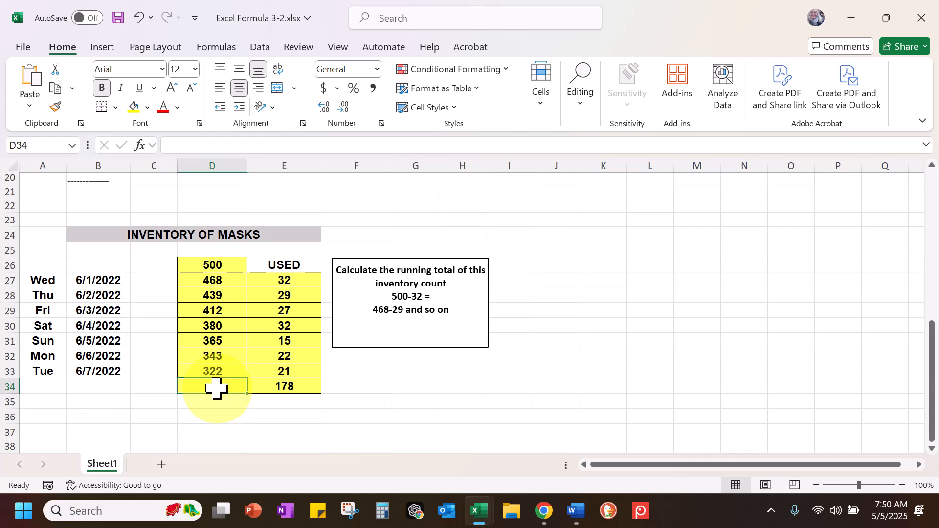
- Enter the check calculation =500-178 in D36
{"action": "left_click", "coordinate": [210, 413]}
{"action": "type", "text": "="}
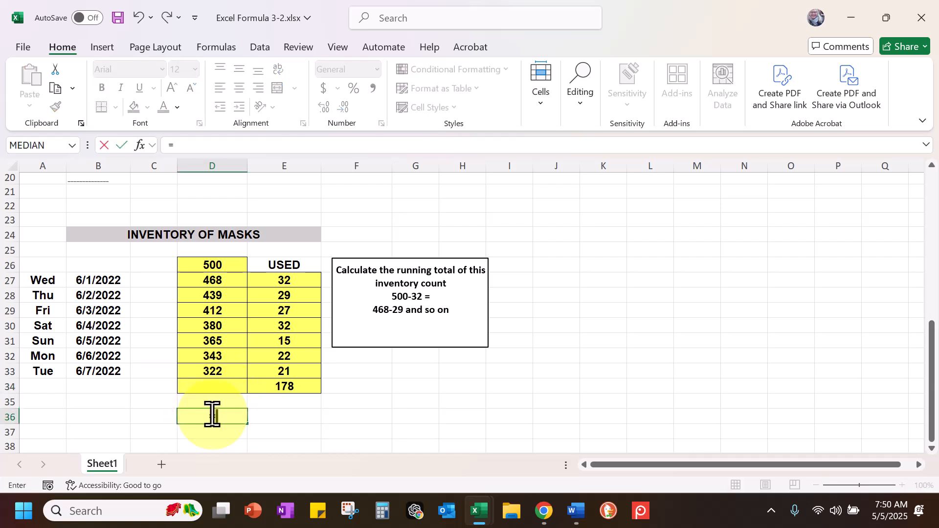
{"action": "type", "text": "500-178"}
{"action": "key", "text": "Return"}
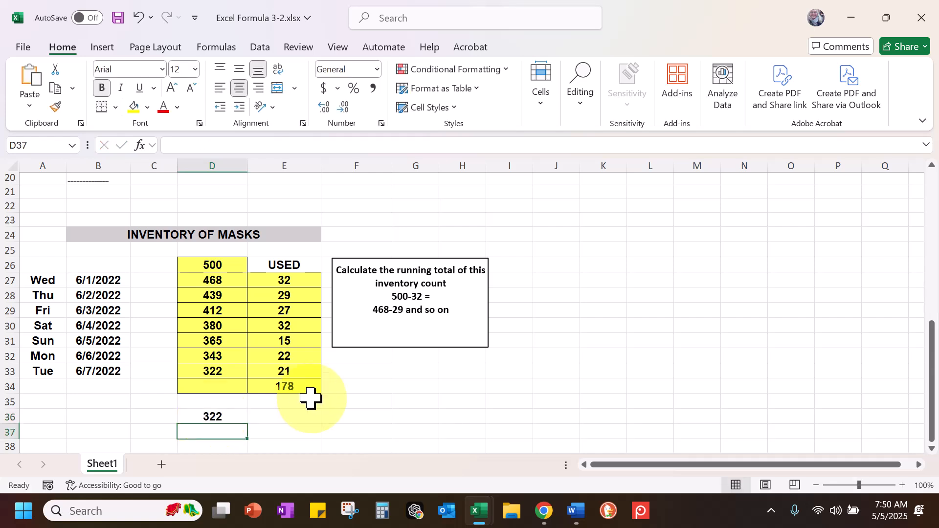
- Clear the 178 used total in E34 and the check value in D36
{"action": "left_click", "coordinate": [220, 371]}
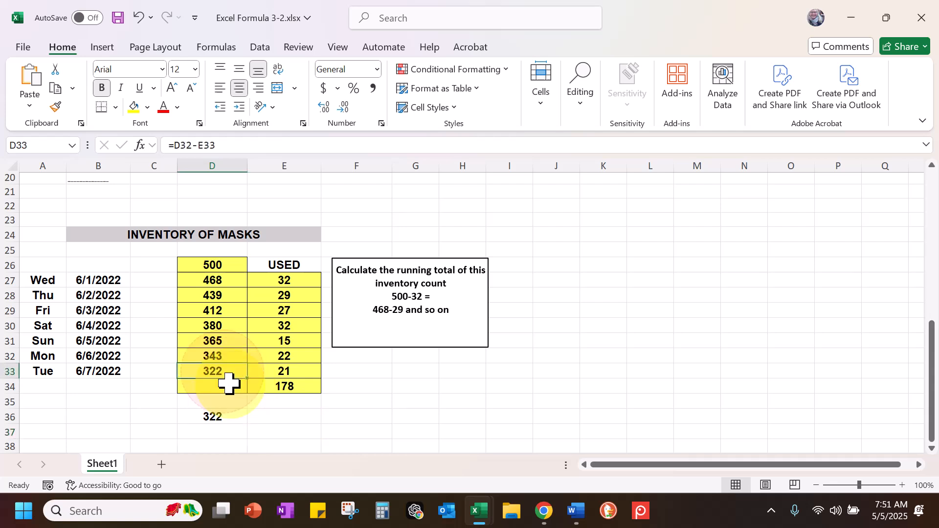
{"action": "left_click", "coordinate": [291, 386]}
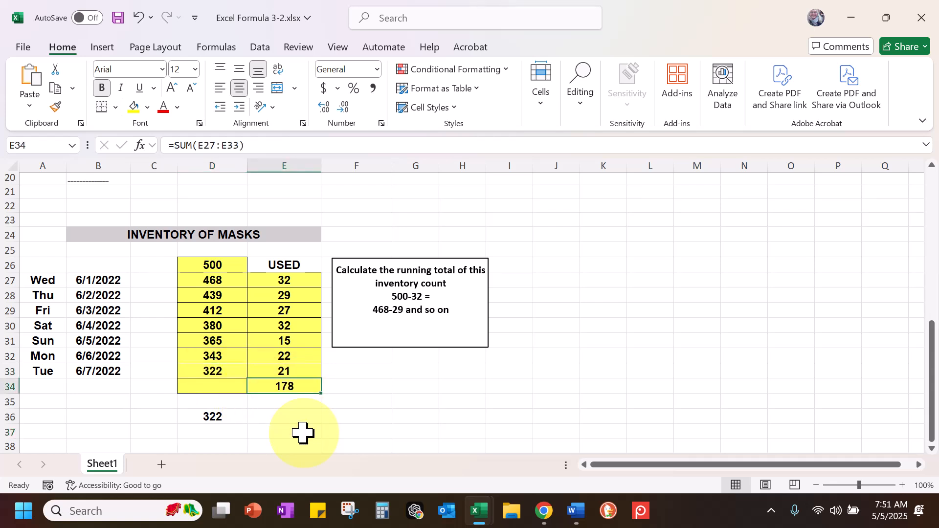
{"action": "left_click", "coordinate": [223, 417]}
{"action": "key", "text": "Delete"}
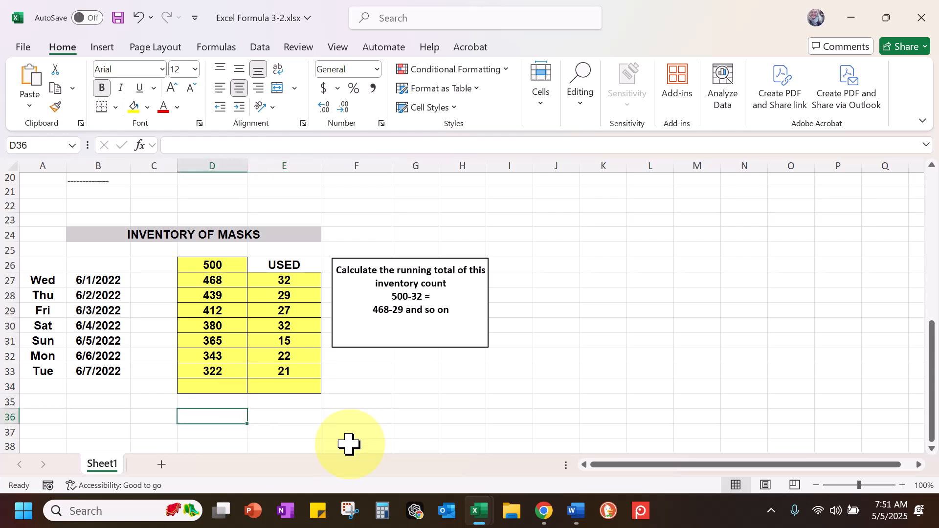
{"action": "left_click", "coordinate": [447, 443]}
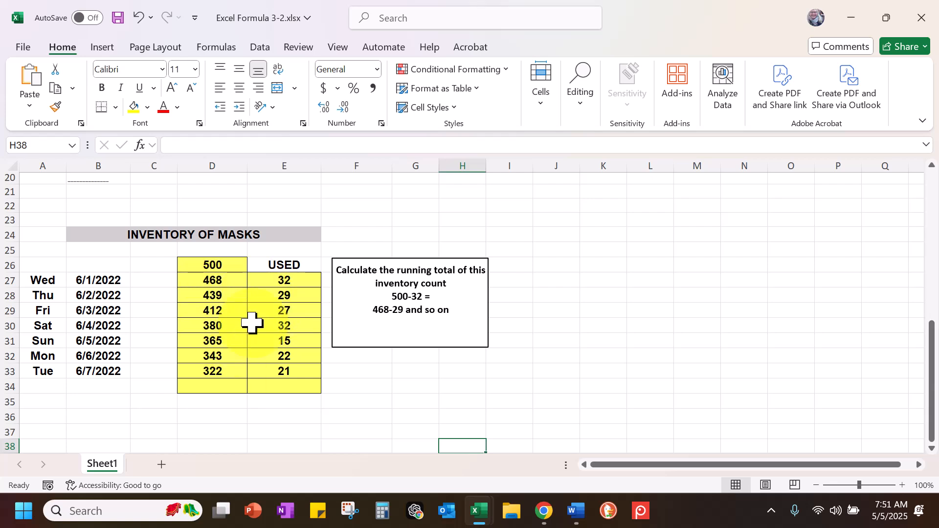
{"action": "left_click", "coordinate": [405, 386]}
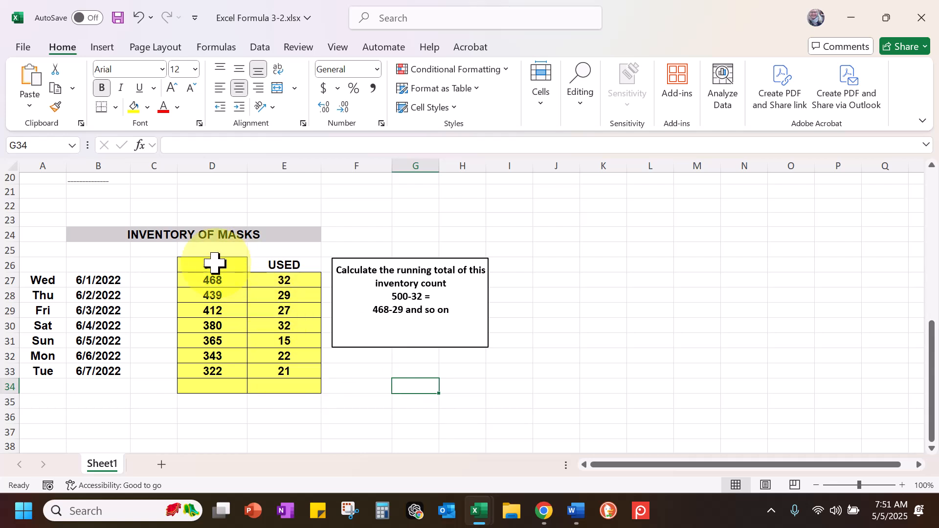
{"action": "left_click", "coordinate": [216, 372]}
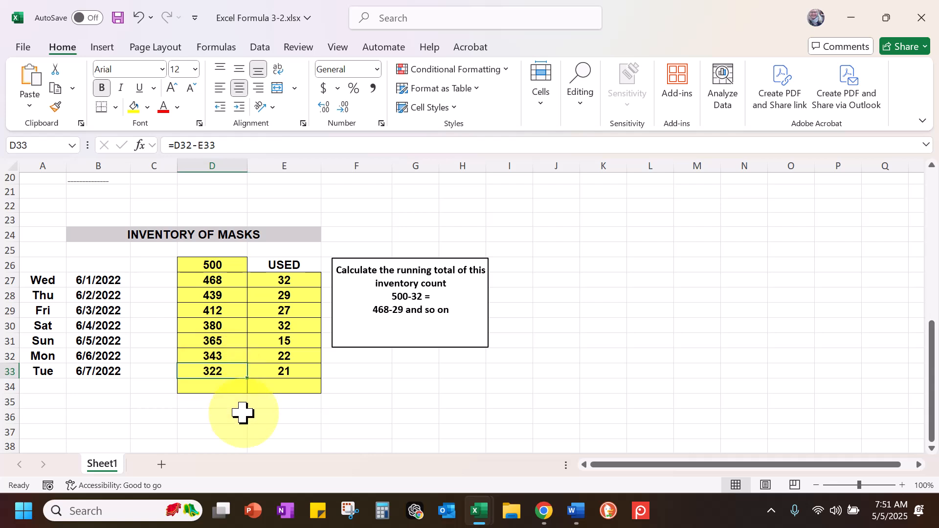